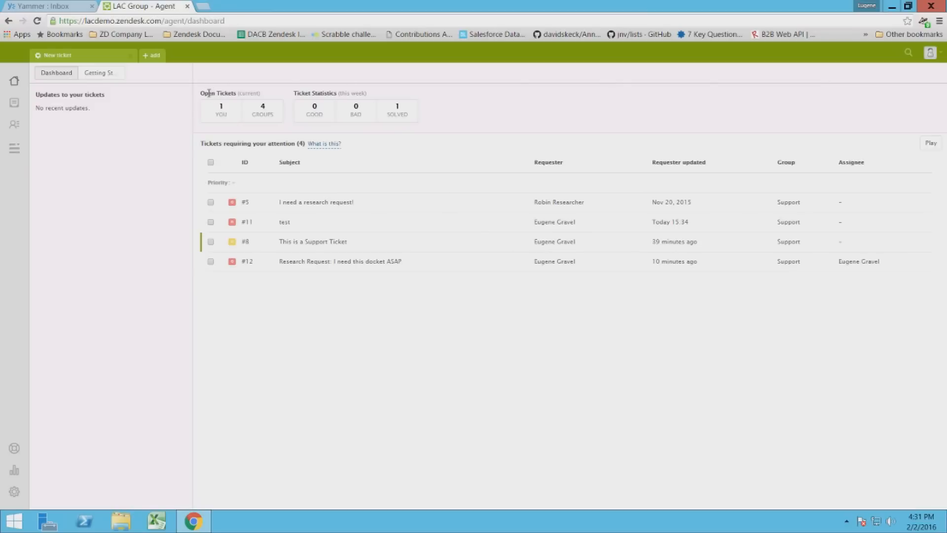
- Examine the open tickets summary and the list of tickets requiring attention on the dashboard
left_click_drag(201, 95, 264, 92)
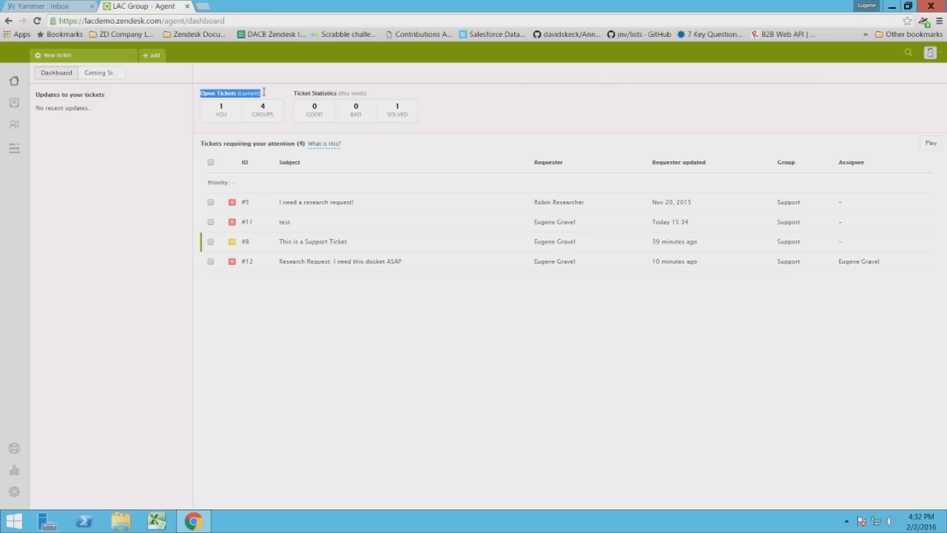
left_click(215, 110)
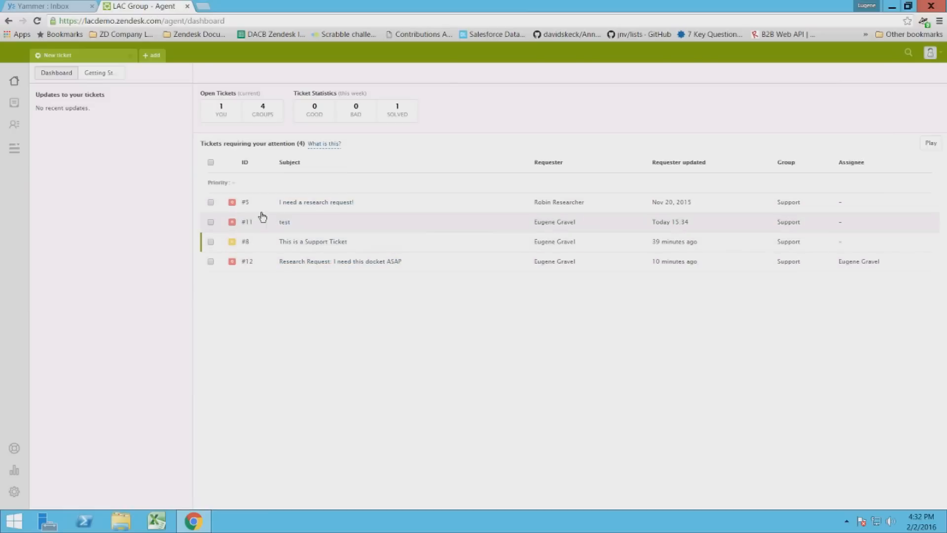
mouse_move(233, 208)
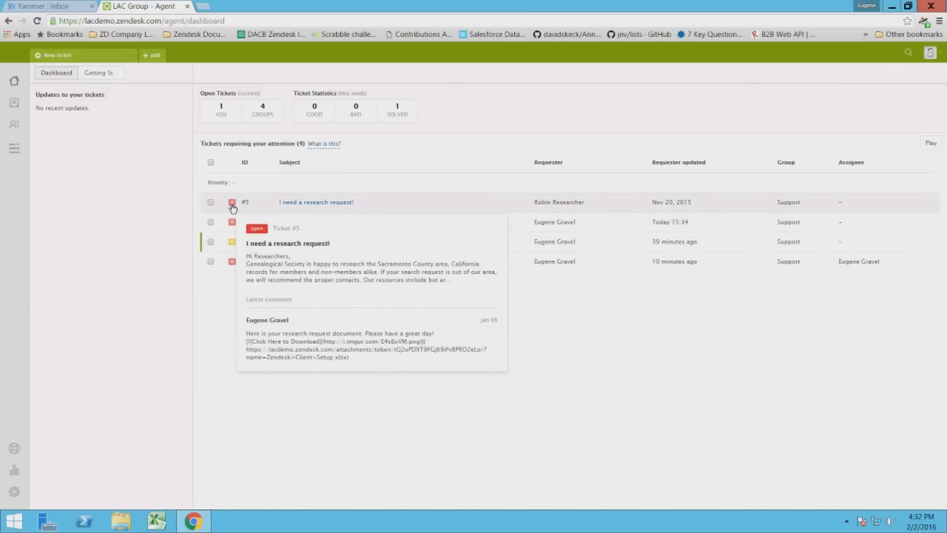
mouse_move(232, 248)
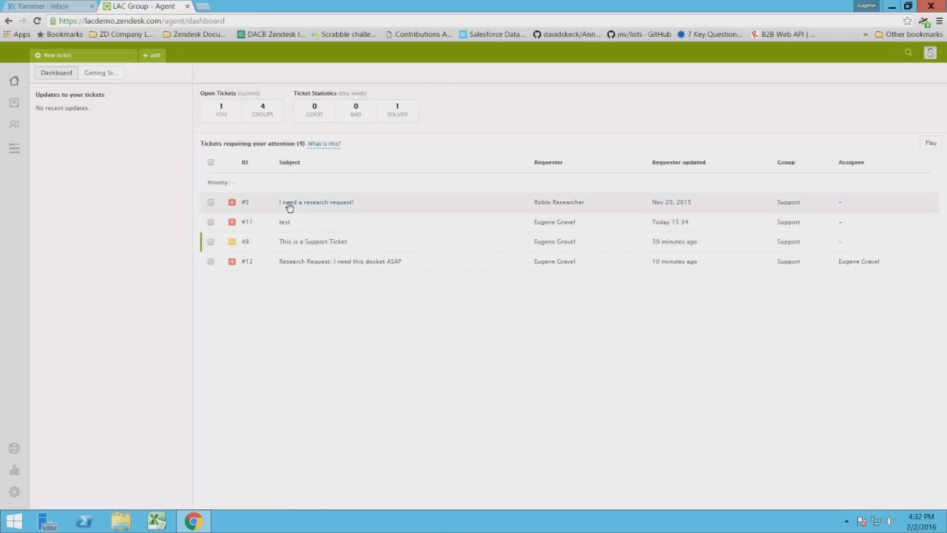
mouse_move(290, 208)
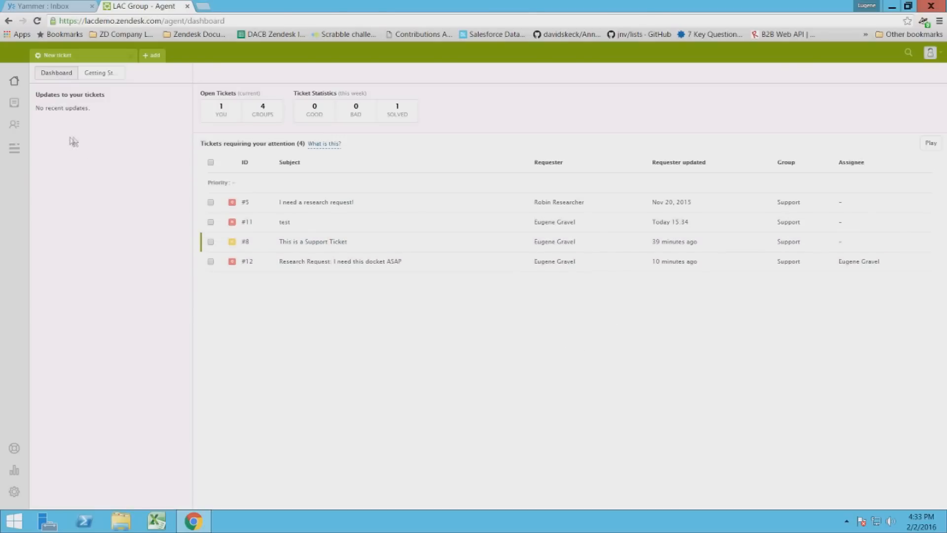
- Open the ticket views and review your unsolved tickets grouped by status
left_click(16, 108)
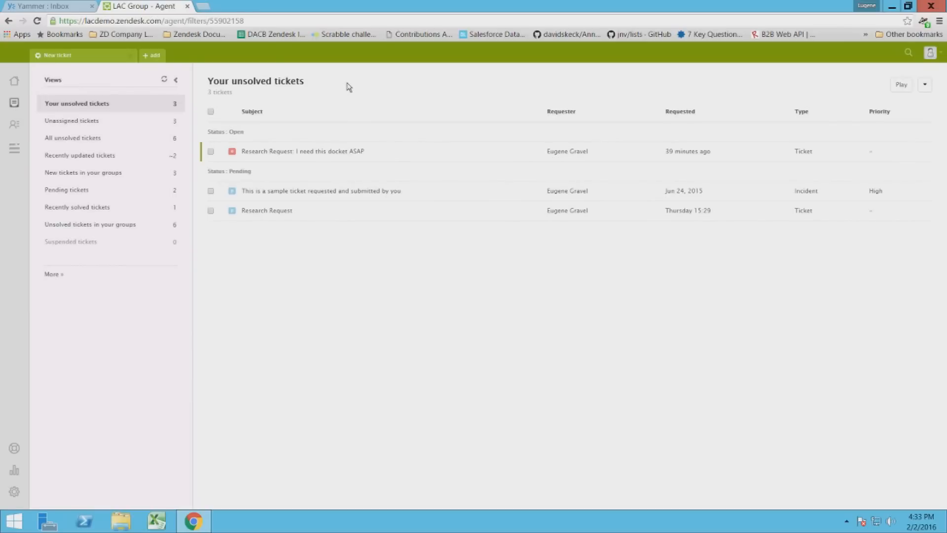
left_click_drag(208, 137, 249, 132)
left_click(209, 132)
left_click_drag(207, 173, 257, 172)
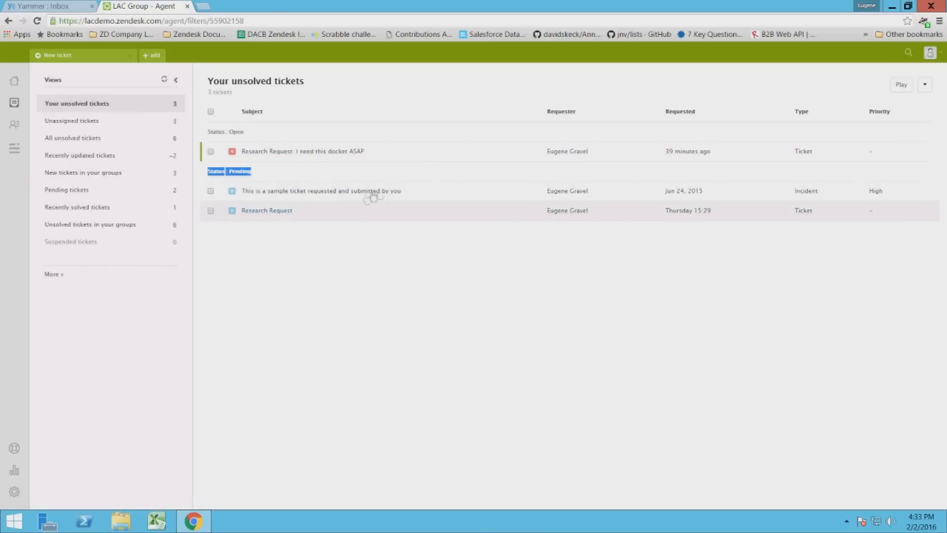
mouse_move(439, 198)
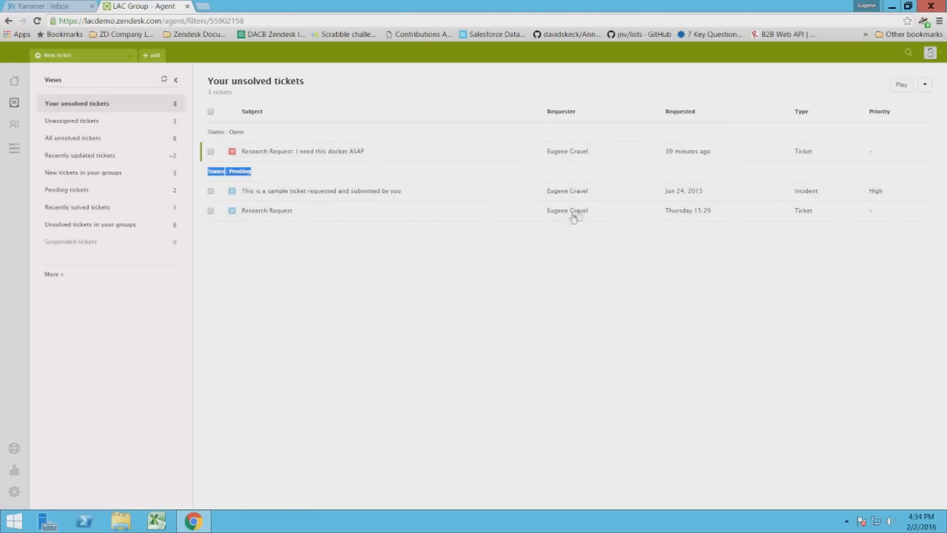
- Browse the unassigned tickets view and the all unsolved tickets view grouped by assignee
left_click(92, 127)
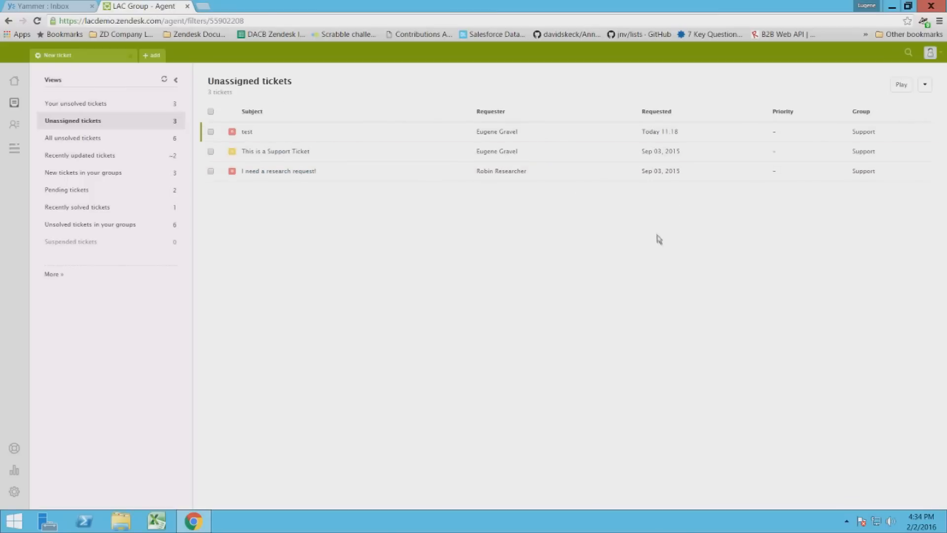
left_click(121, 143)
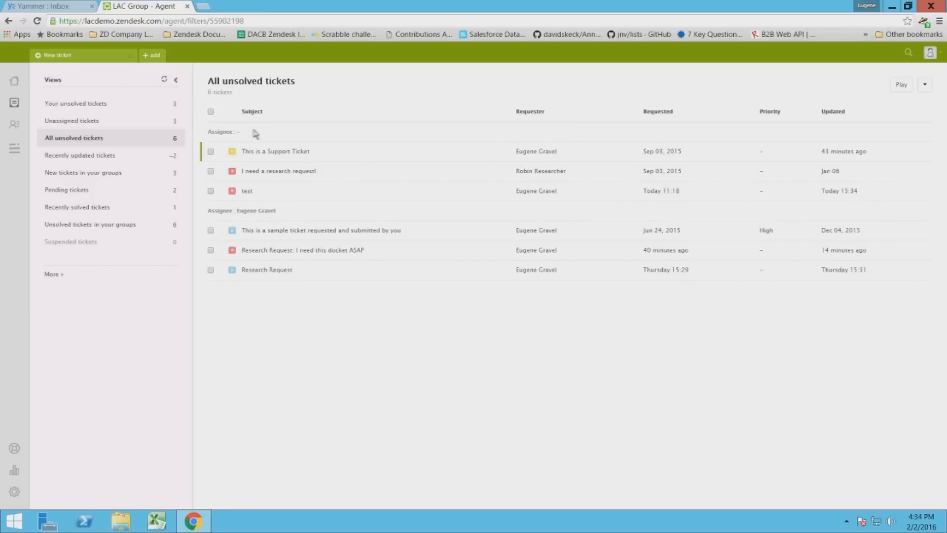
left_click_drag(208, 133, 241, 134)
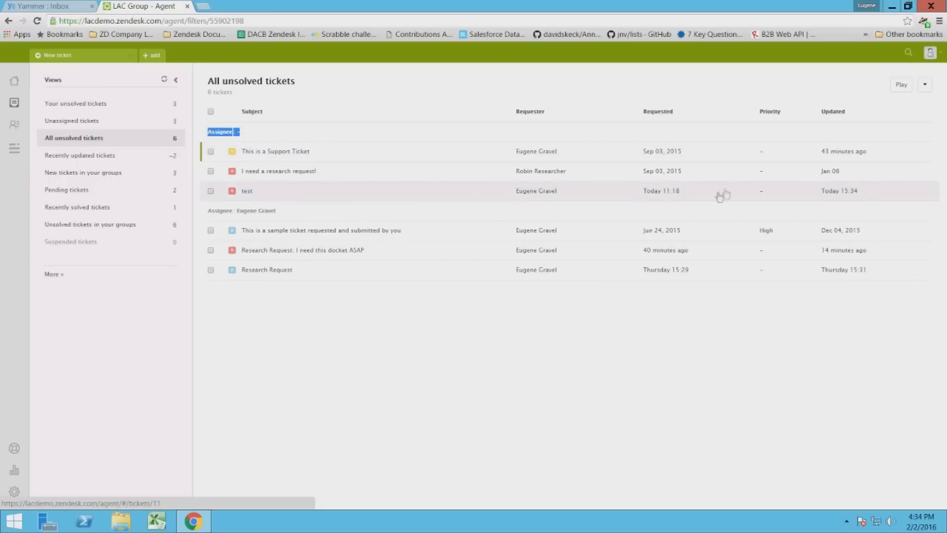
left_click_drag(206, 211, 284, 213)
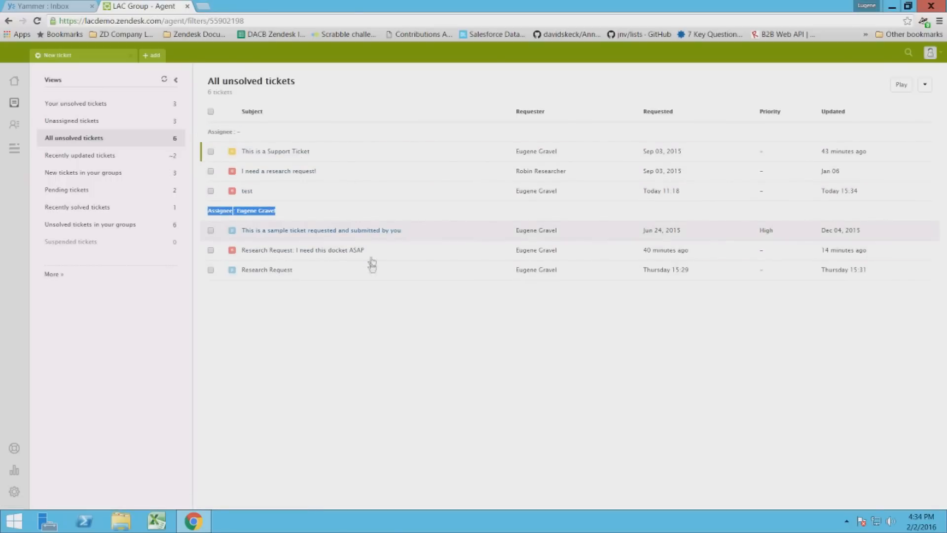
mouse_move(373, 275)
mouse_move(312, 158)
- Open the ticket 'This is a Support Ticket' and assign it to the Support group's agent by searching the agent's name
left_click(312, 158)
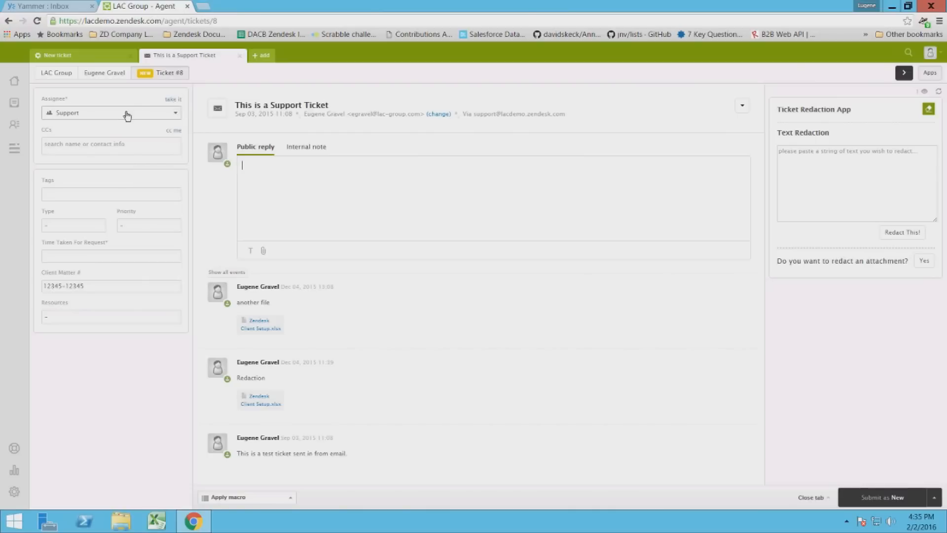
left_click(145, 113)
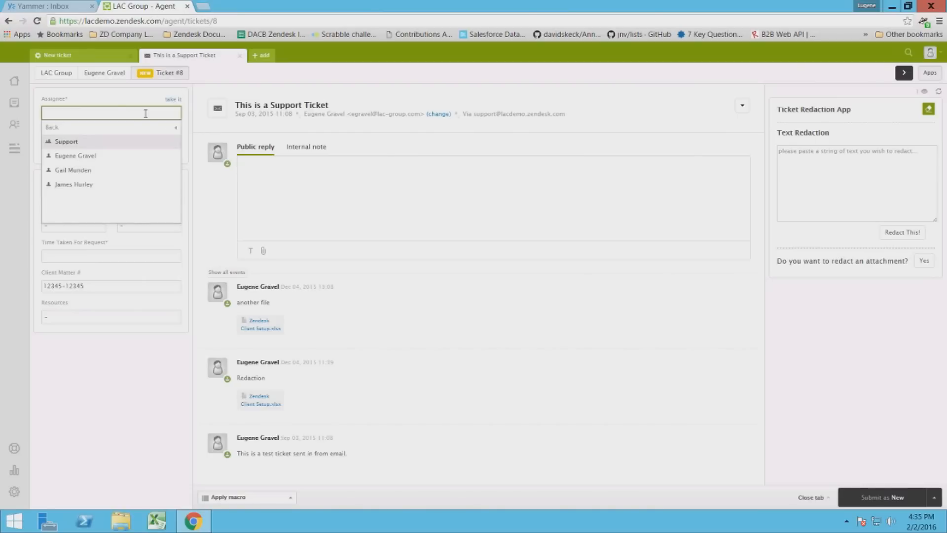
type("Eugene")
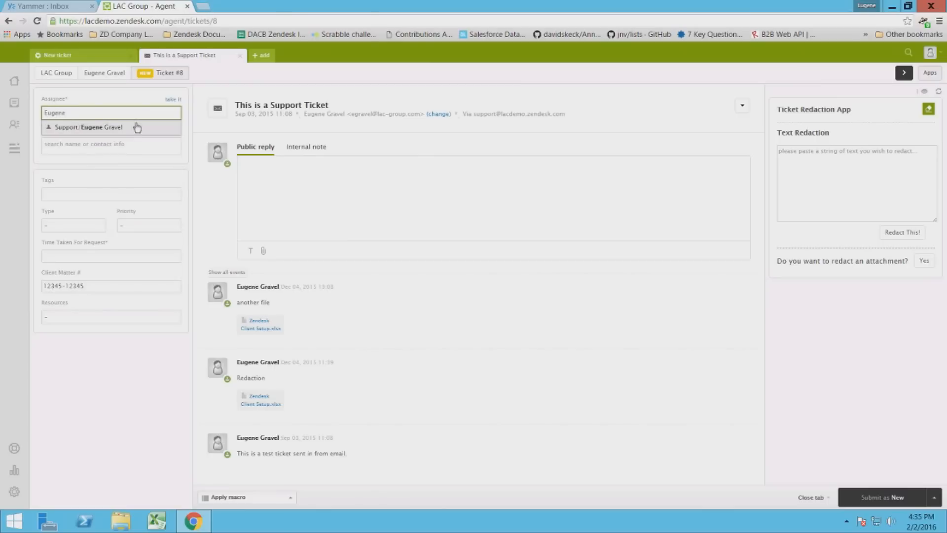
left_click(129, 128)
left_click(163, 117)
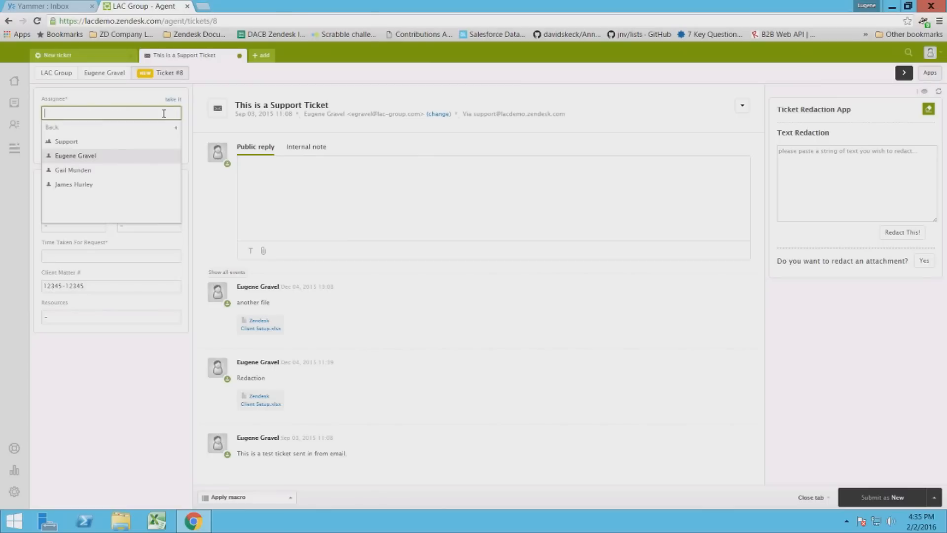
left_click(135, 130)
left_click(97, 129)
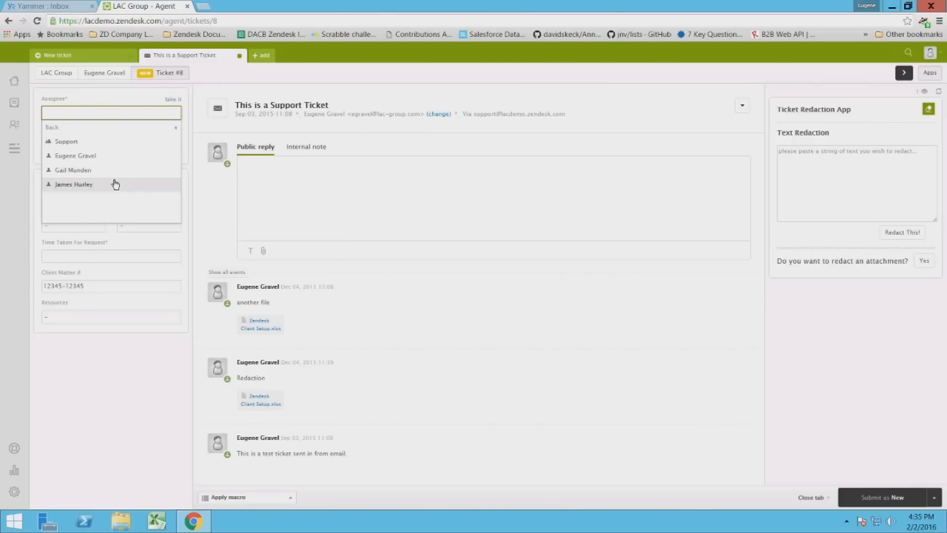
left_click(118, 157)
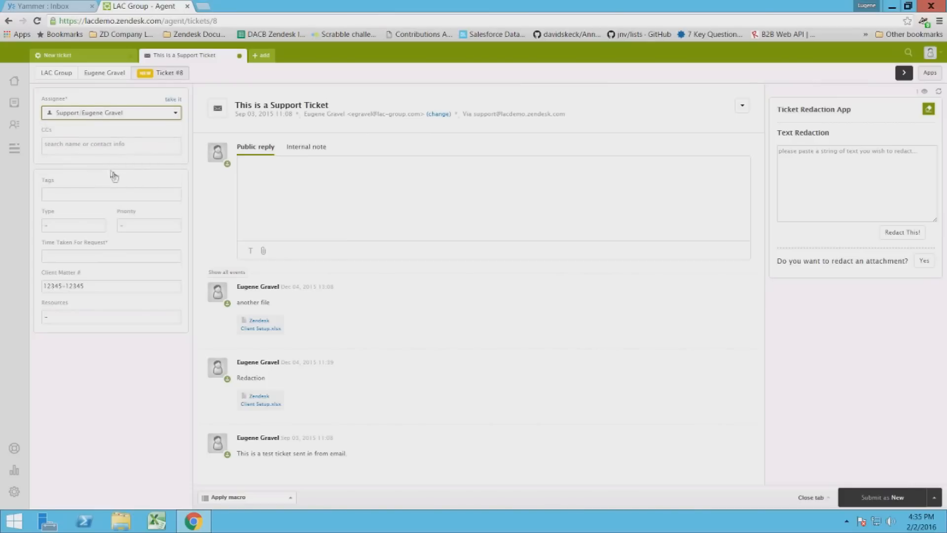
- Examine the ticket's CC field and header details: channel, requester, creation date and subject
left_click(163, 151)
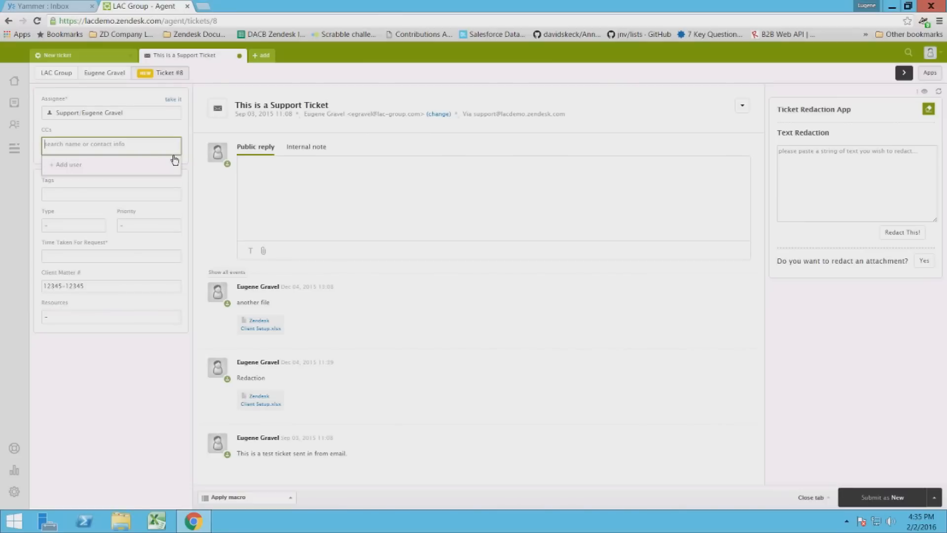
left_click(219, 85)
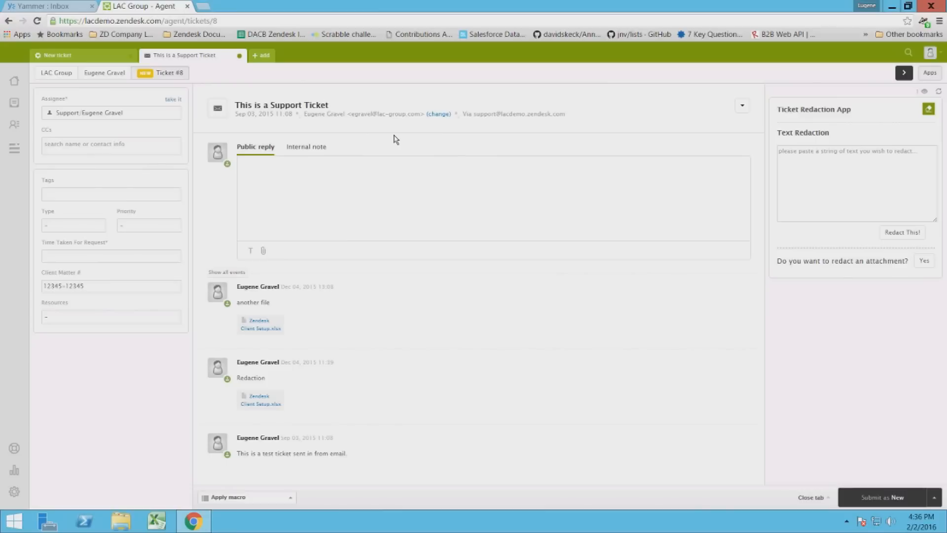
left_click_drag(567, 114, 462, 115)
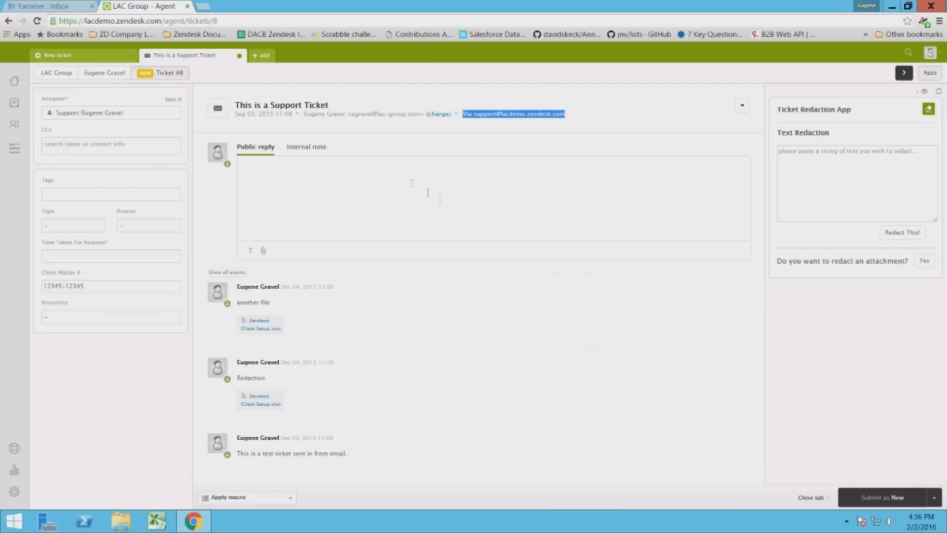
left_click(313, 128)
left_click_drag(304, 115, 424, 114)
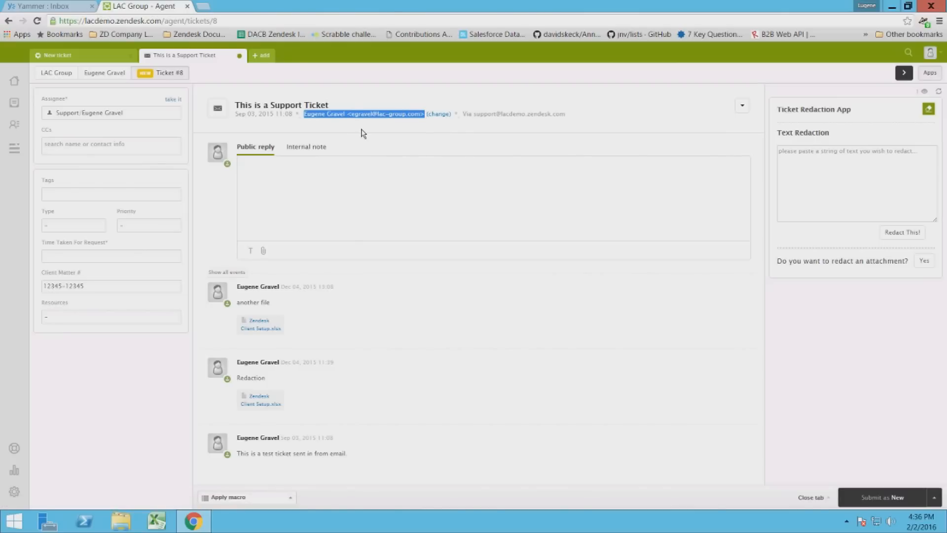
left_click_drag(235, 113, 293, 114)
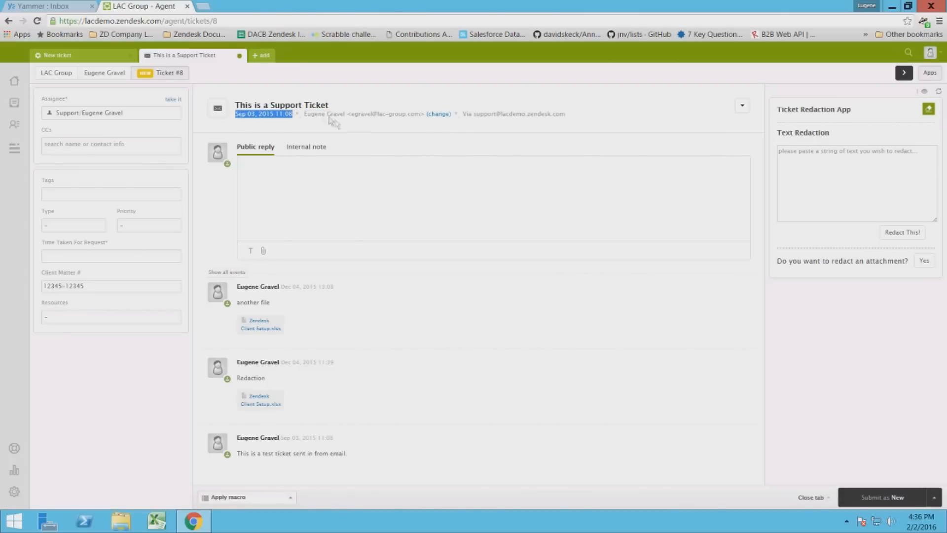
left_click_drag(341, 105, 234, 105)
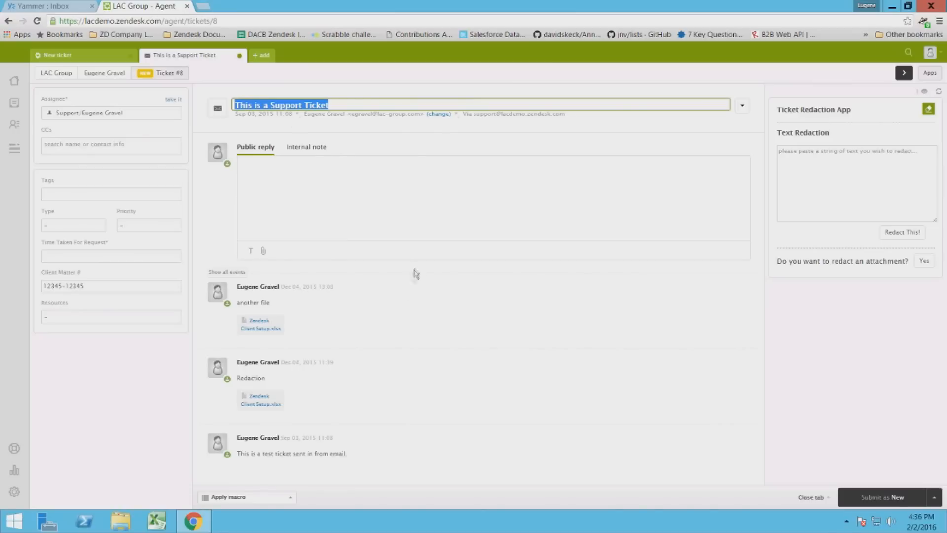
- Review the original email comment at the end of the ticket conversation and the requester details
triple_click(370, 453)
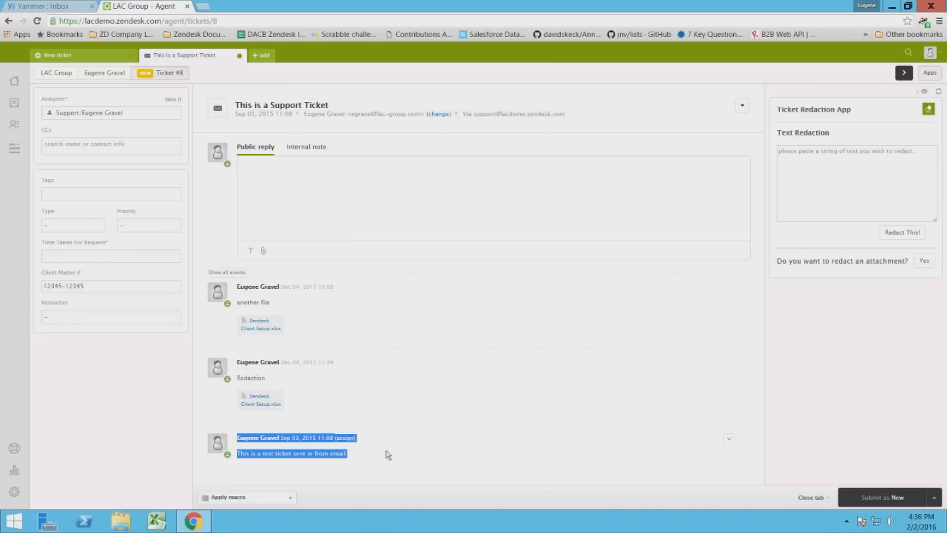
left_click(376, 461)
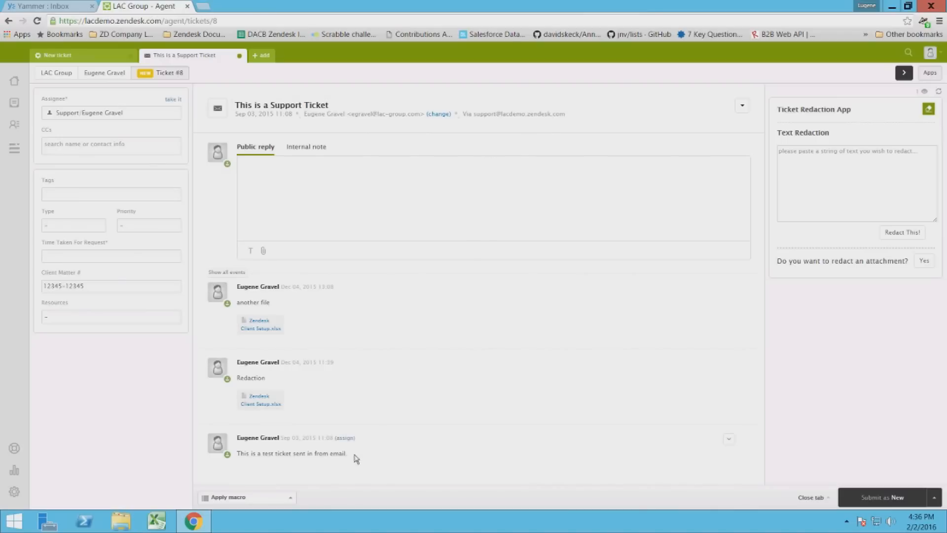
left_click_drag(348, 454, 234, 452)
left_click(293, 476)
left_click_drag(302, 115, 426, 115)
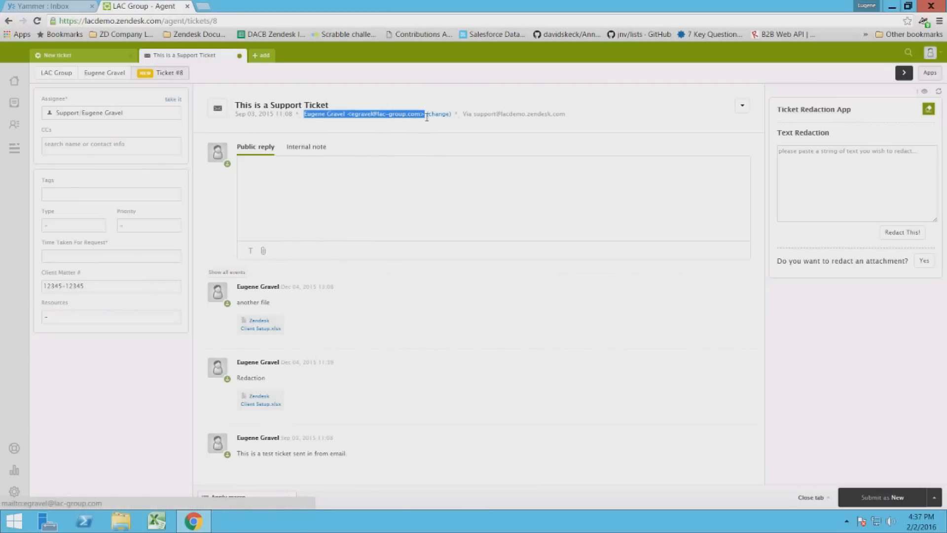
- Switch to an internal note and write 'This is a hyperlink'
left_click(307, 148)
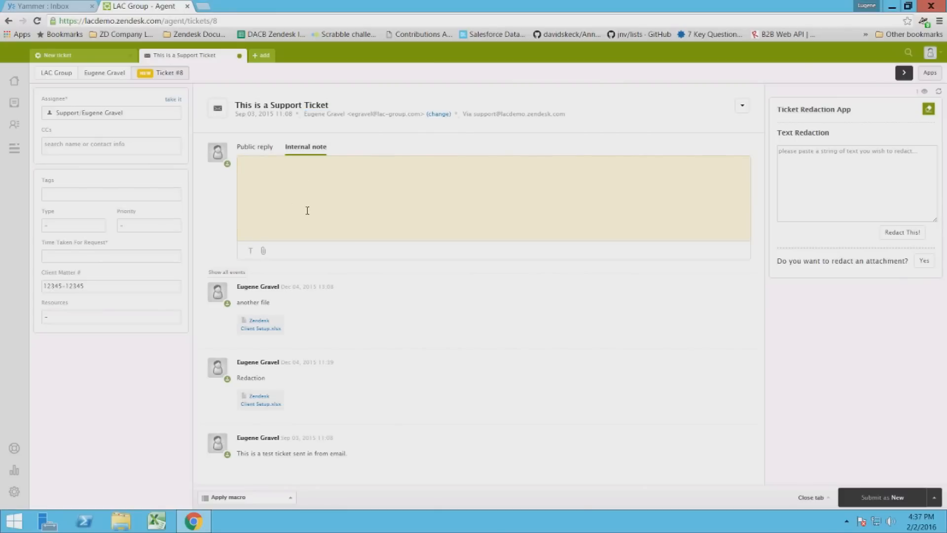
left_click_drag(305, 114, 423, 117)
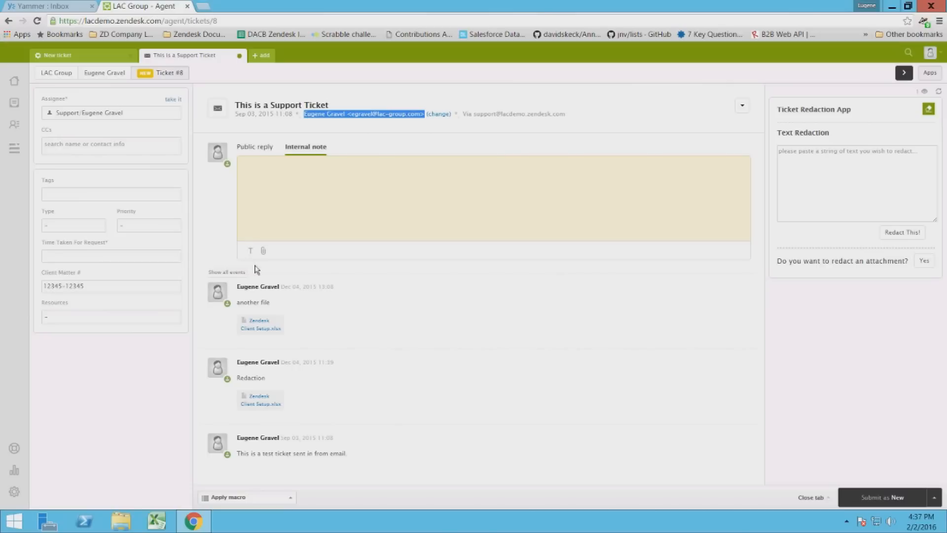
left_click(251, 250)
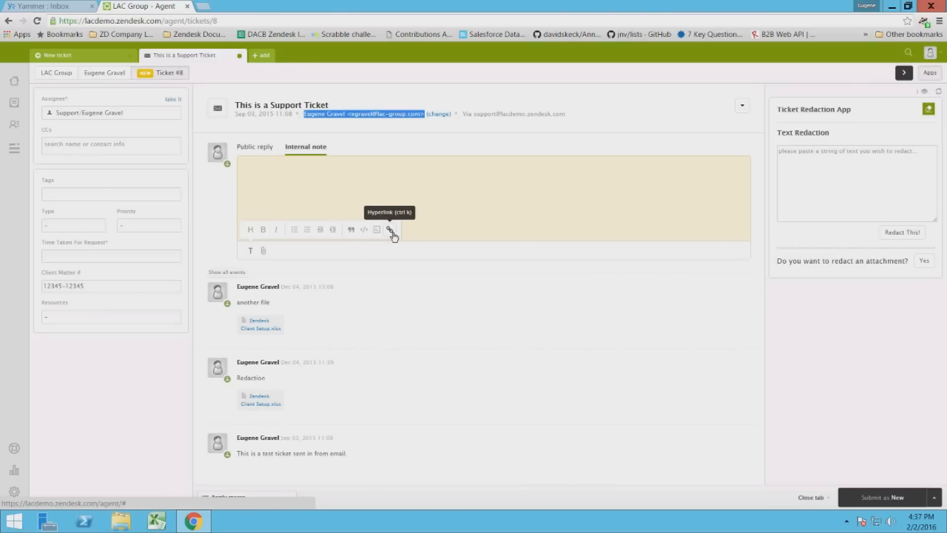
left_click(315, 182)
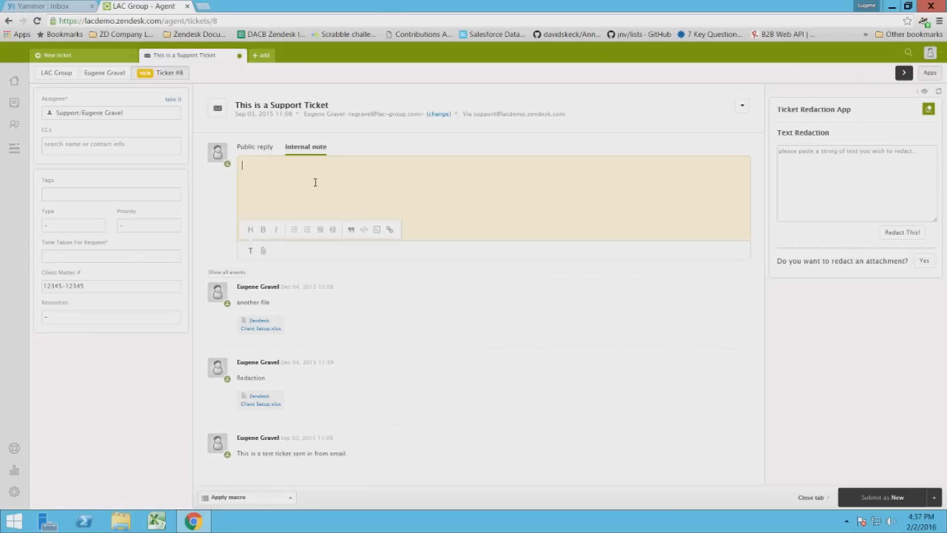
type("This is a hyperlink")
left_click_drag(311, 171, 241, 164)
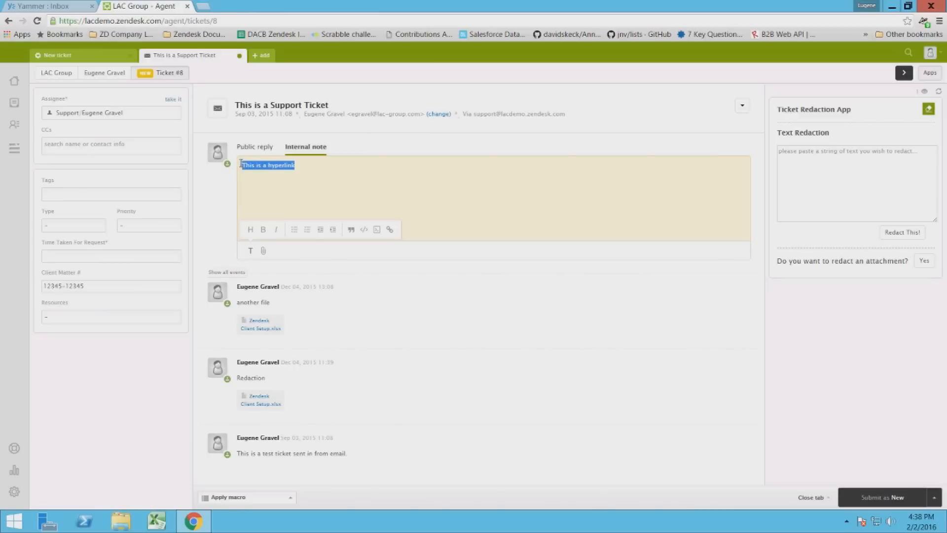
left_click(390, 230)
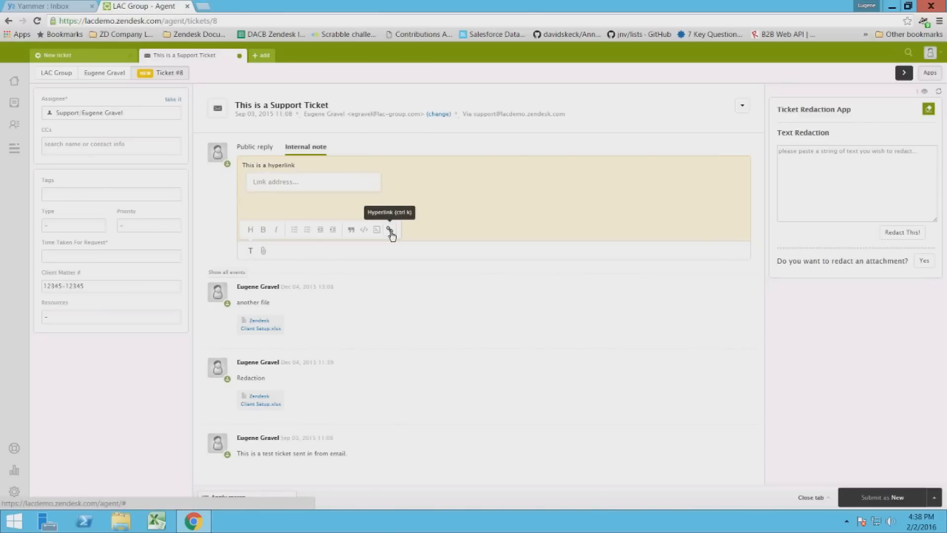
type("http://www.go")
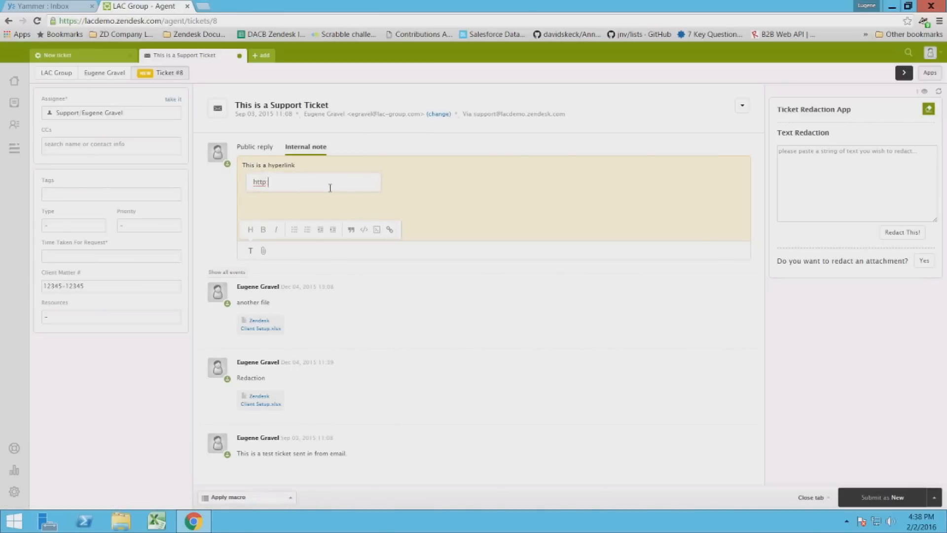
type("ogle.com")
key("Return")
left_click(322, 168)
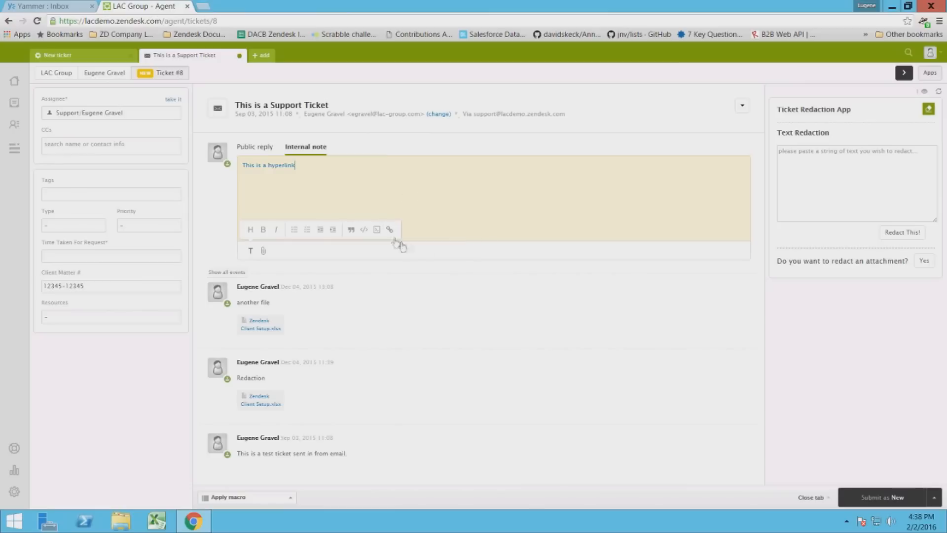
- Keep the hyperlink comment as an internal note and submit the ticket as Open
left_click(258, 147)
left_click(302, 147)
left_click(935, 497)
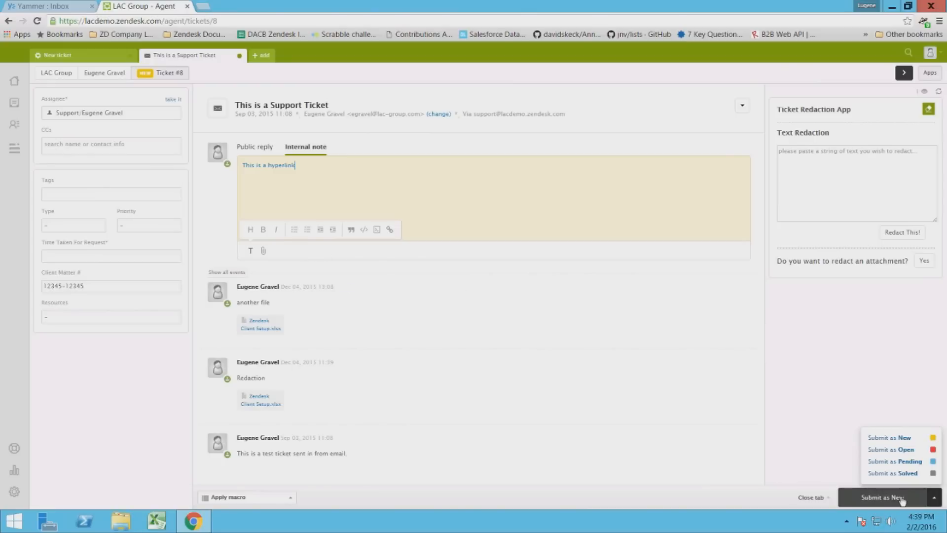
left_click(904, 452)
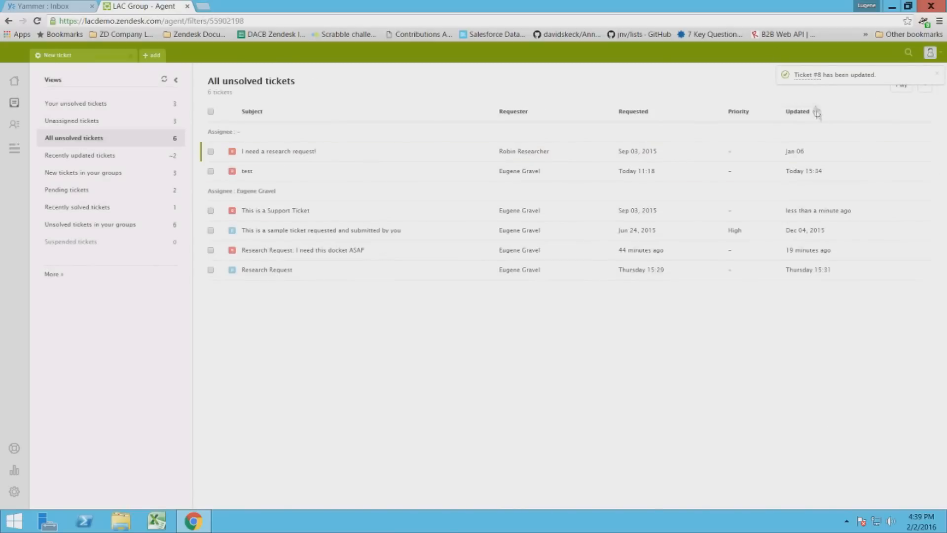
- Reopen ticket #8 and attach the file 'example' to a new public reply
left_click(810, 75)
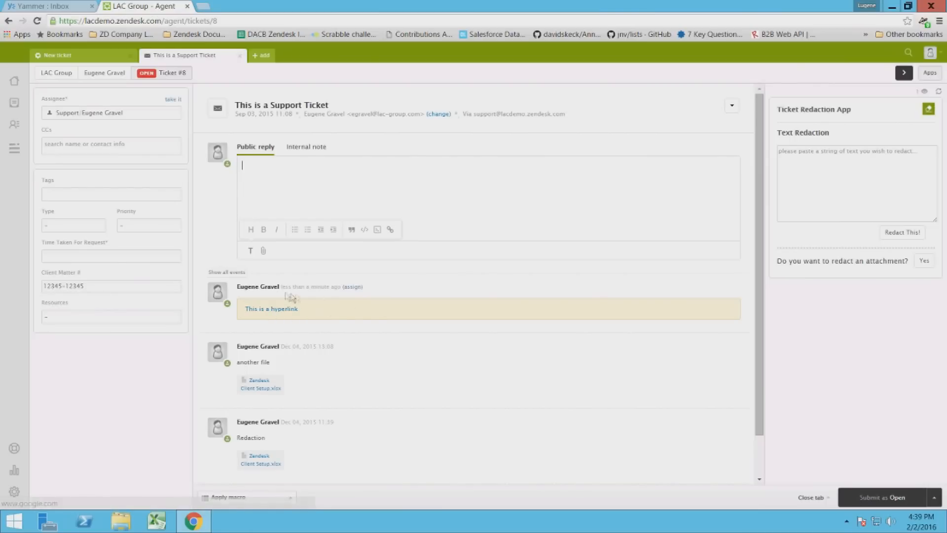
left_click(288, 215)
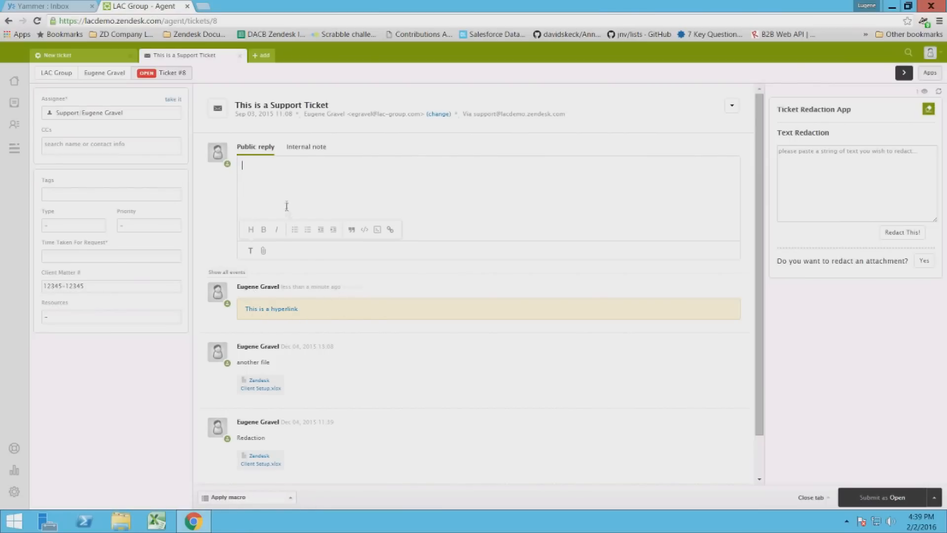
left_click(250, 251)
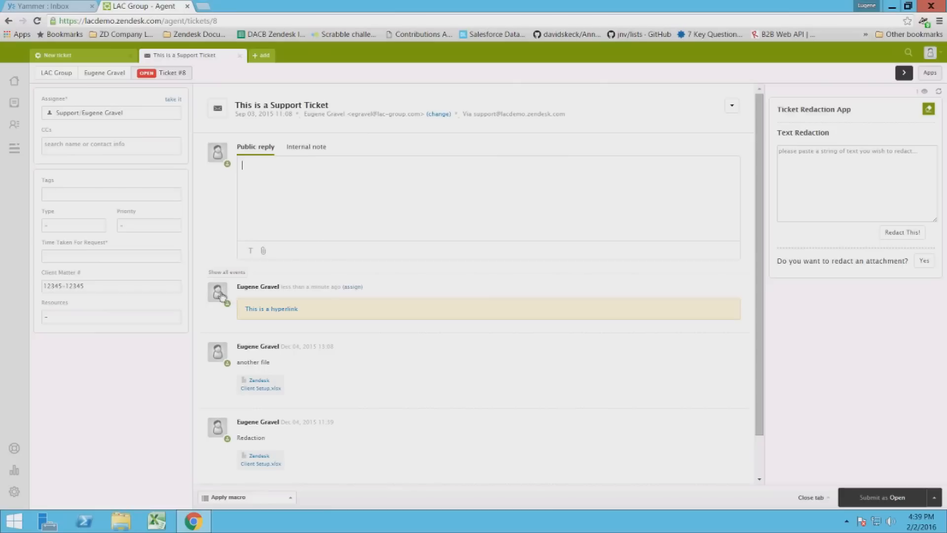
left_click(264, 251)
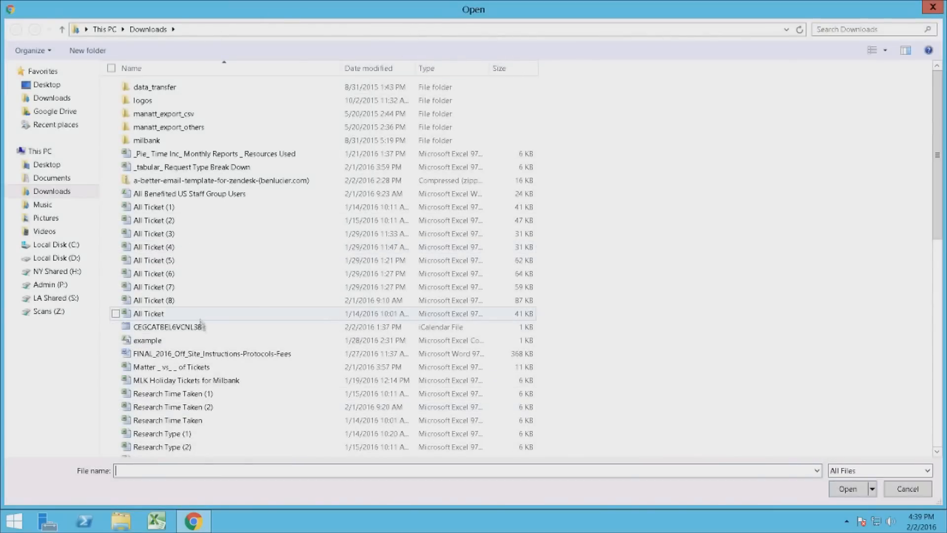
double_click(153, 342)
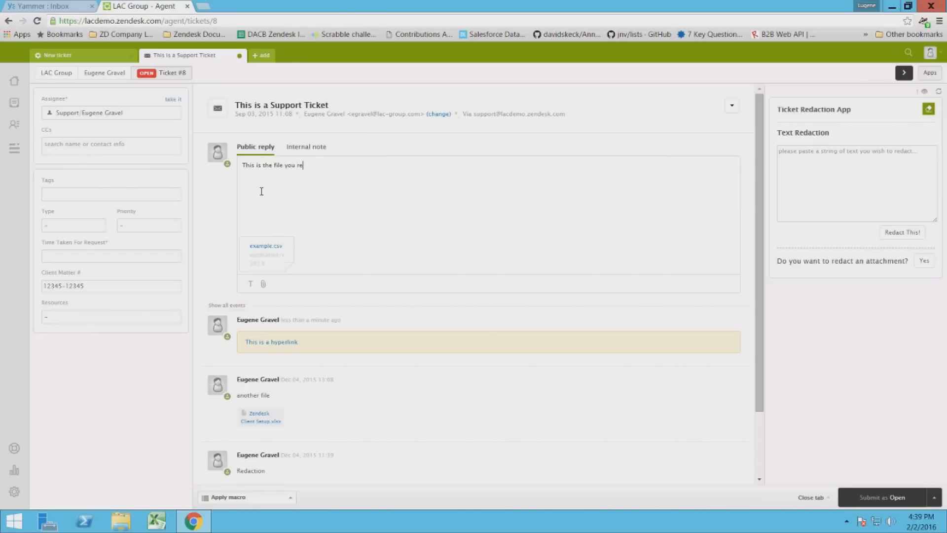
- Write the reply 'This is the file you requested.' and submit the ticket as Open
key("BackSpace")
key("BackSpace")
key("BackSpace")
type("e")
left_click(898, 506)
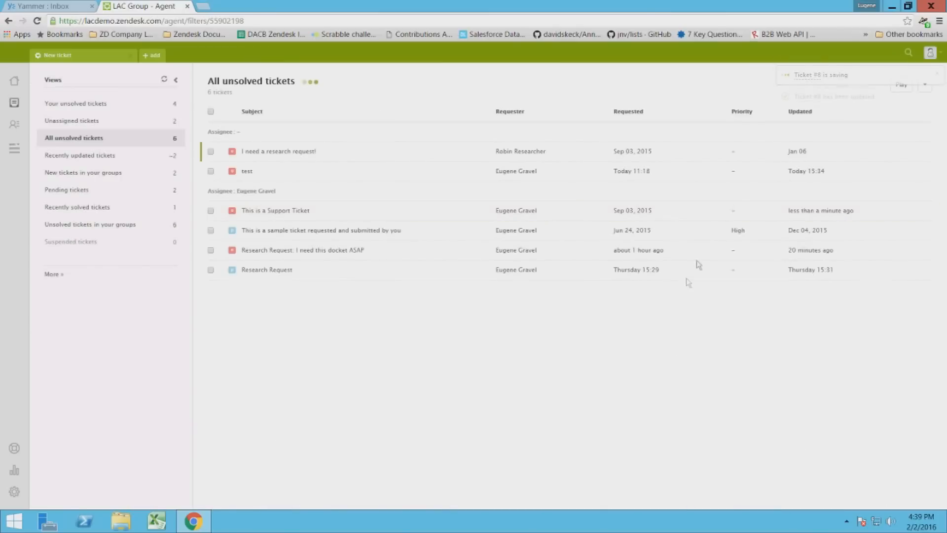
- Reopen ticket #8 and examine the requester and the Type, Priority, Time Taken For Request and Client Matter # fields
left_click(810, 80)
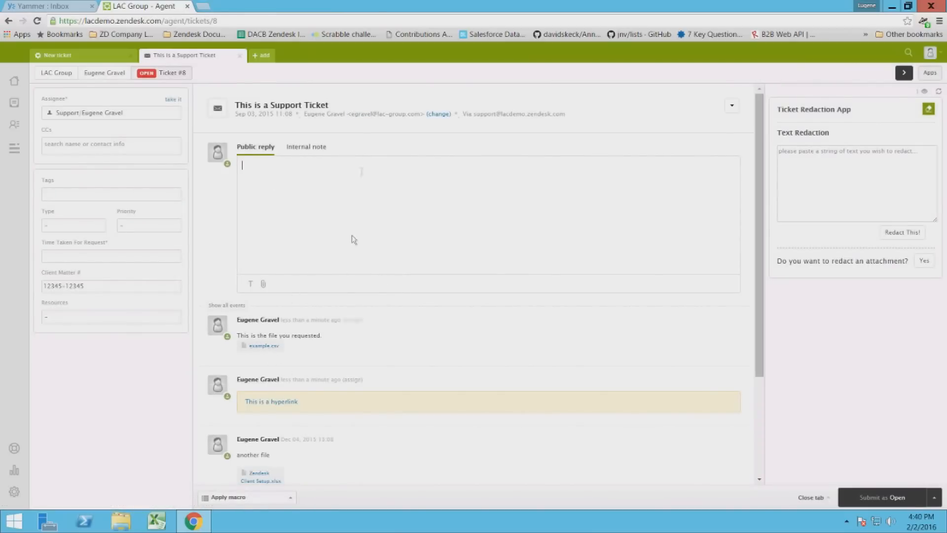
left_click_drag(304, 114, 426, 114)
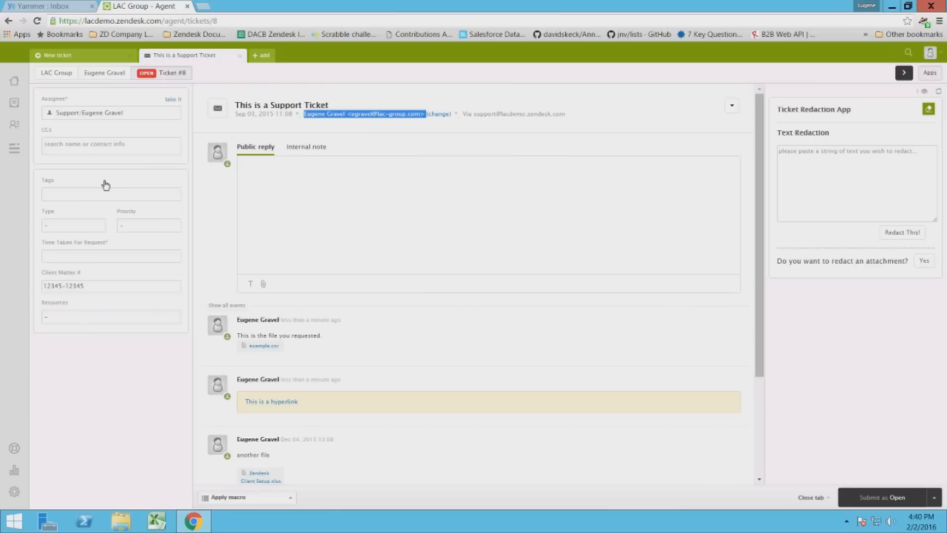
left_click(64, 226)
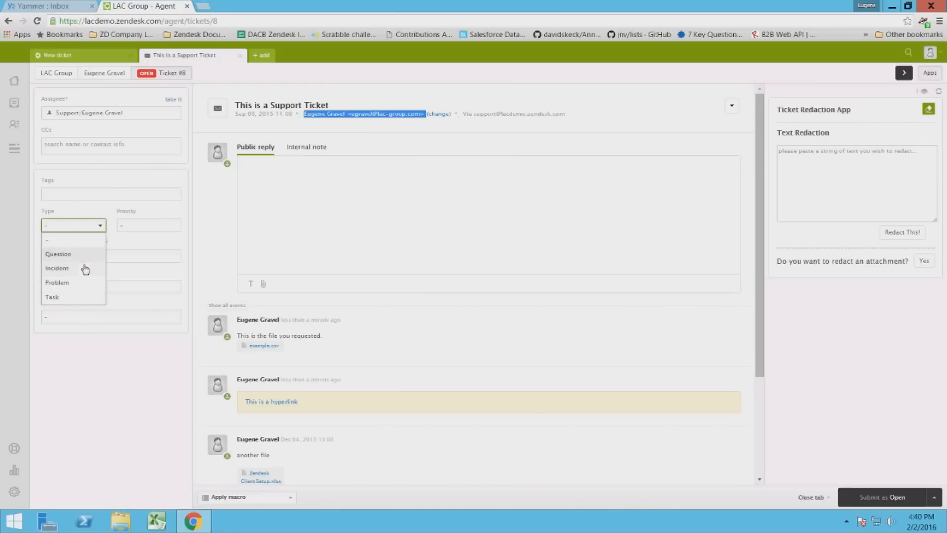
left_click(112, 196)
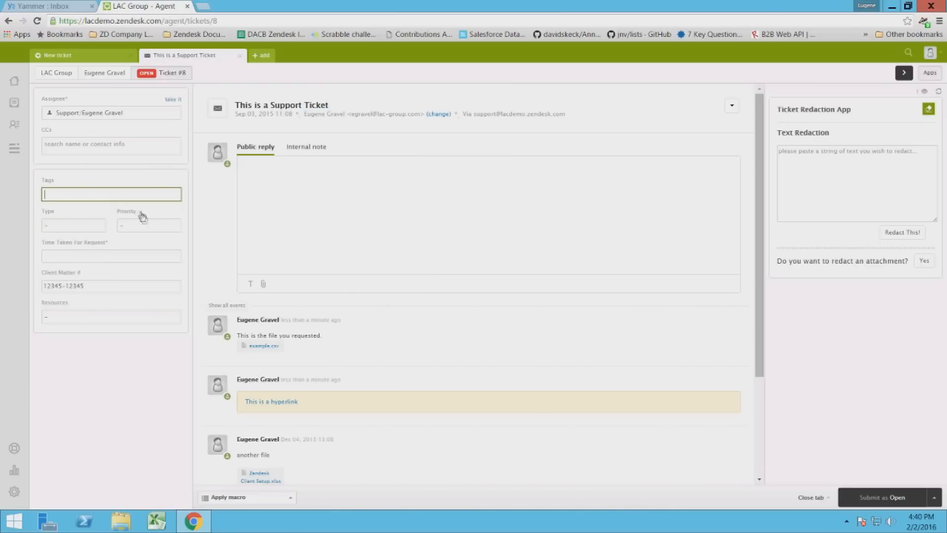
left_click(155, 226)
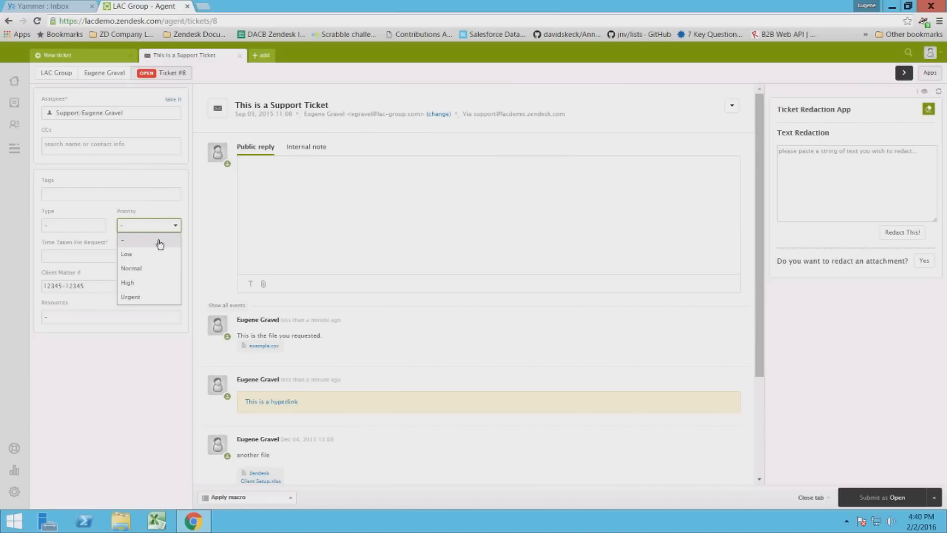
left_click(108, 251)
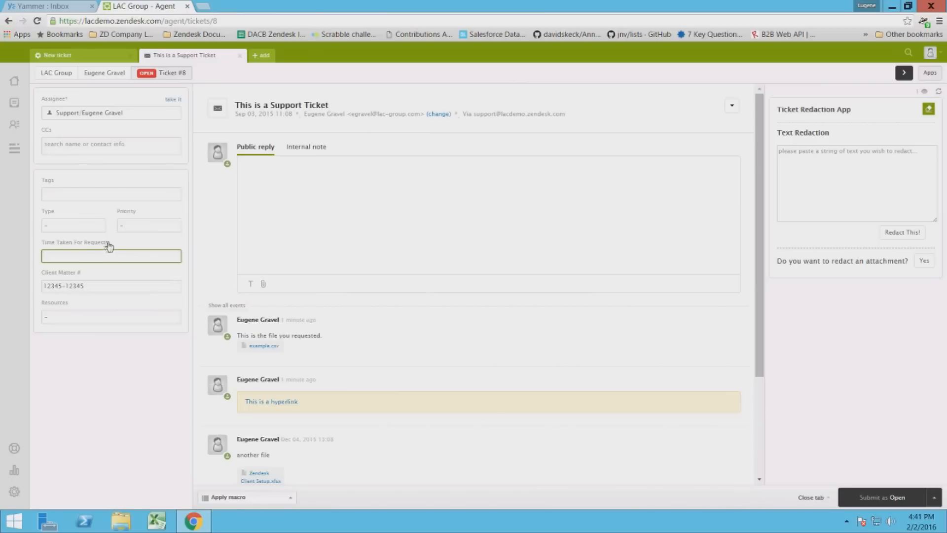
double_click(106, 243)
left_click_drag(38, 274, 81, 274)
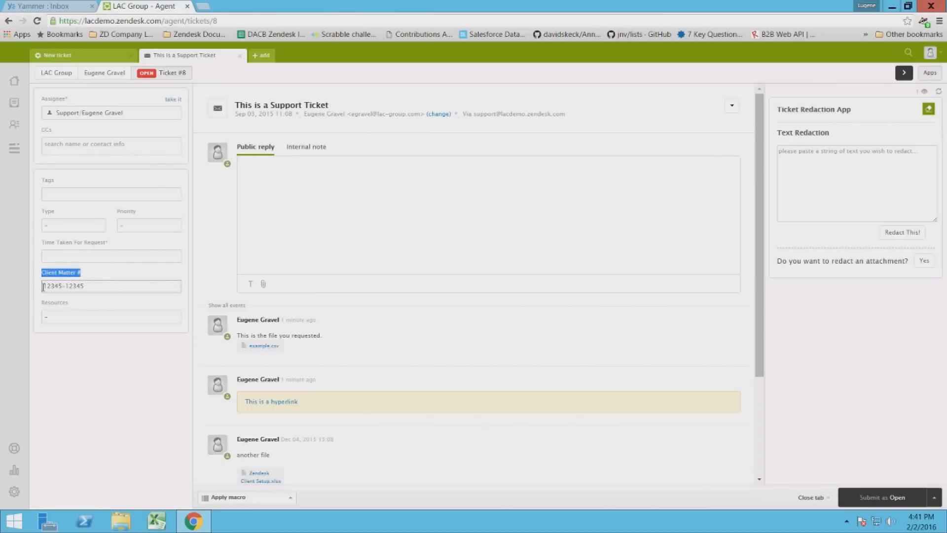
left_click_drag(43, 286, 62, 287)
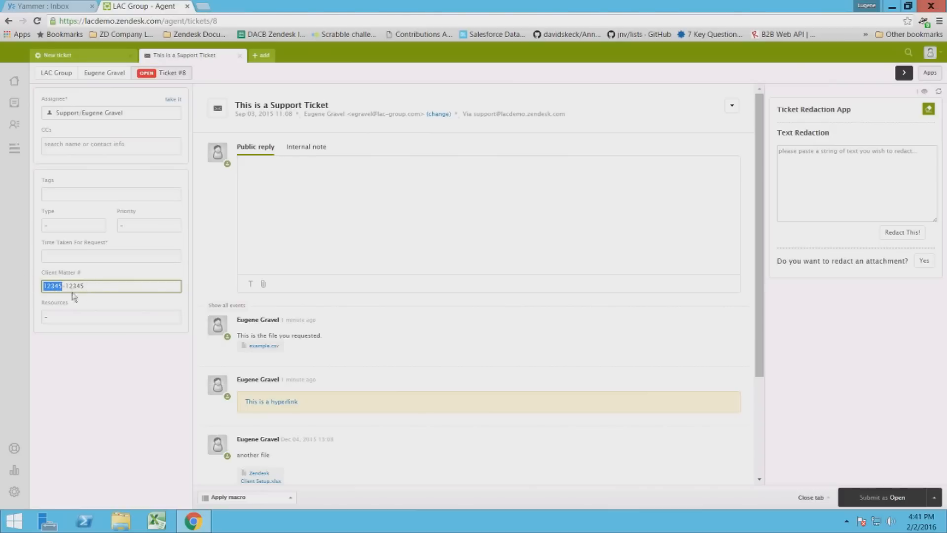
- Set the Resources field to Select Resources and check the Lexis Nexis option
left_click(78, 317)
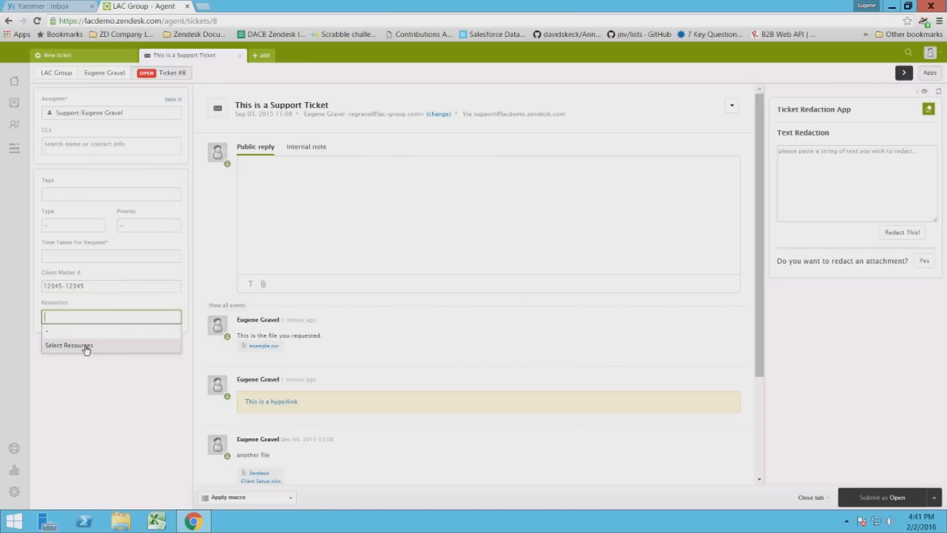
left_click(87, 345)
left_click(93, 318)
left_click(86, 347)
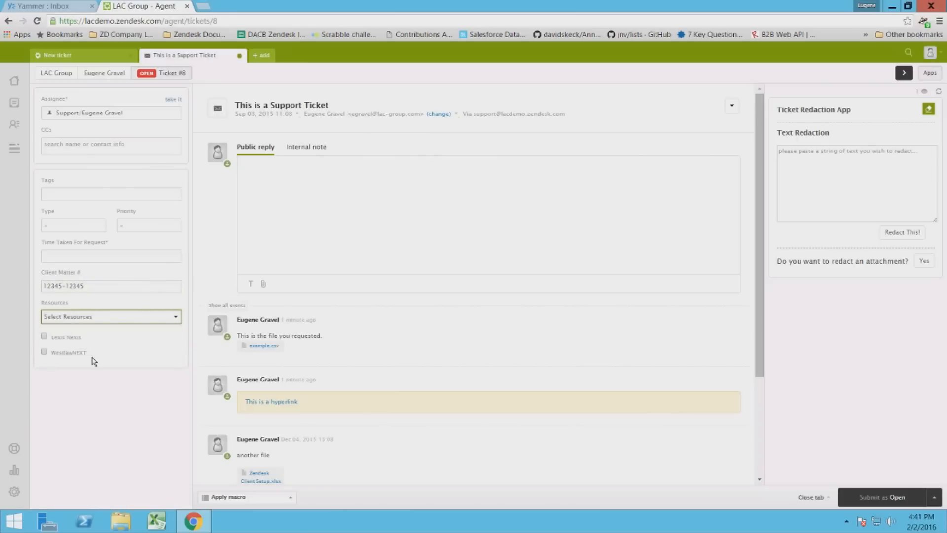
left_click(45, 337)
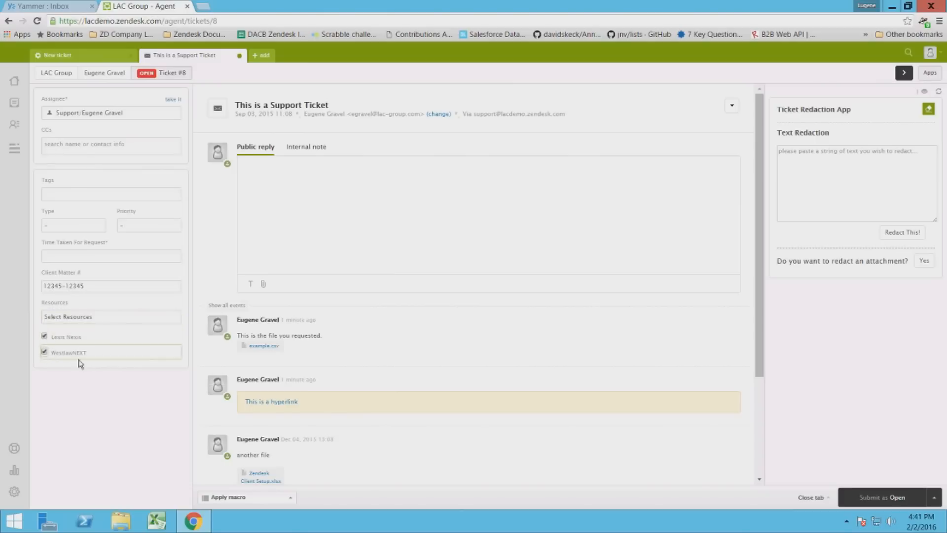